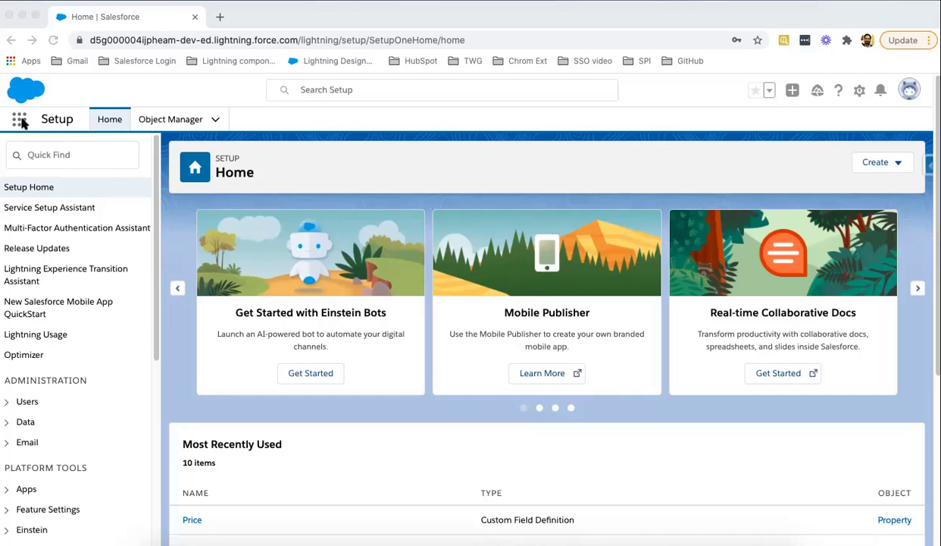
Open the Sales app from the full App Launcher list in a new browser tab and switch to that tab
left_click(20, 125)
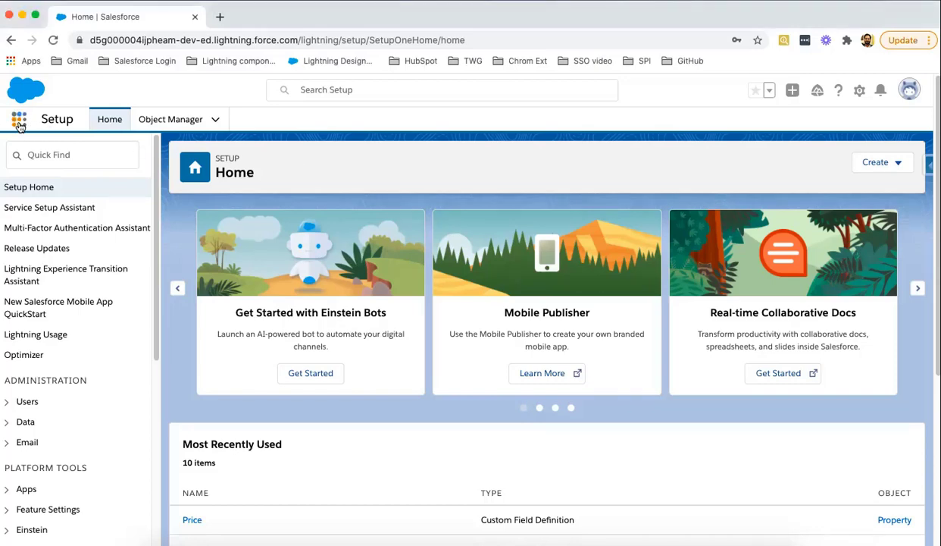
left_click(20, 121)
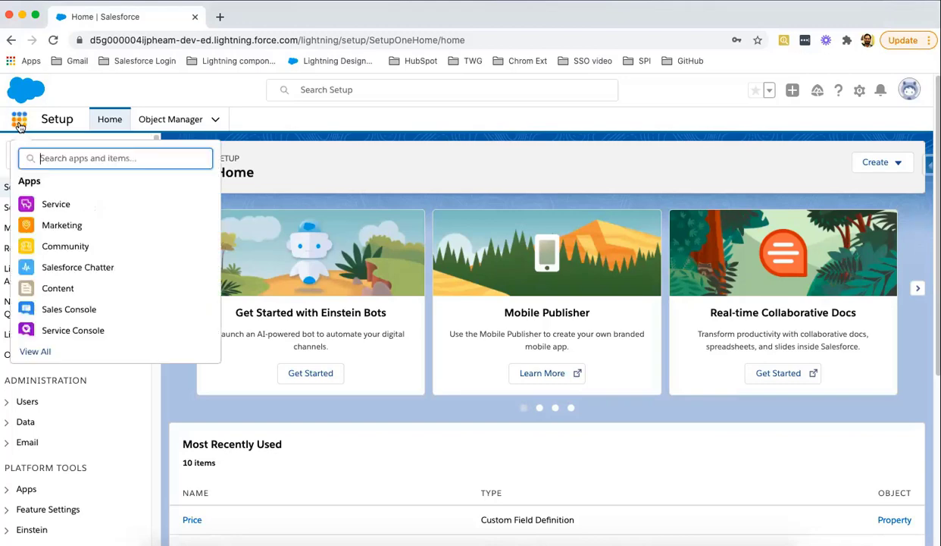
left_click(34, 352)
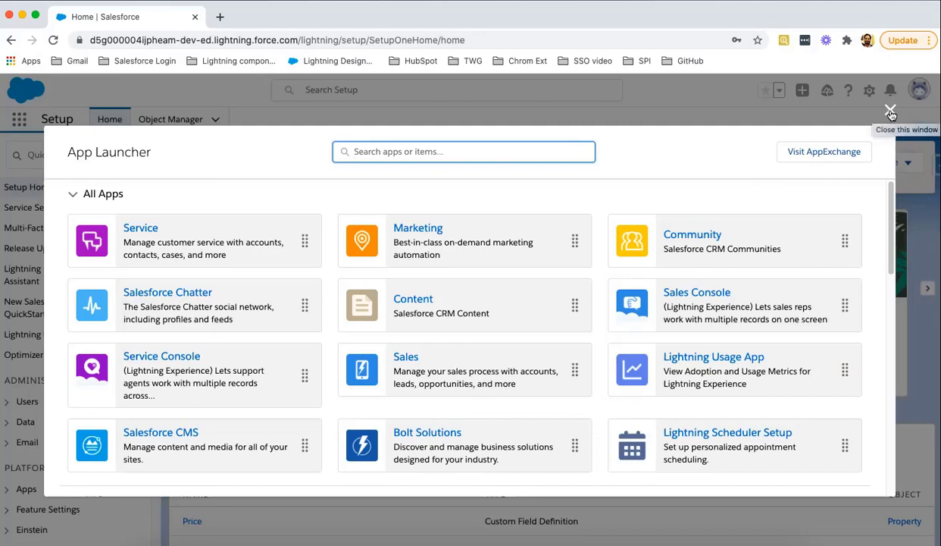
right_click(399, 362)
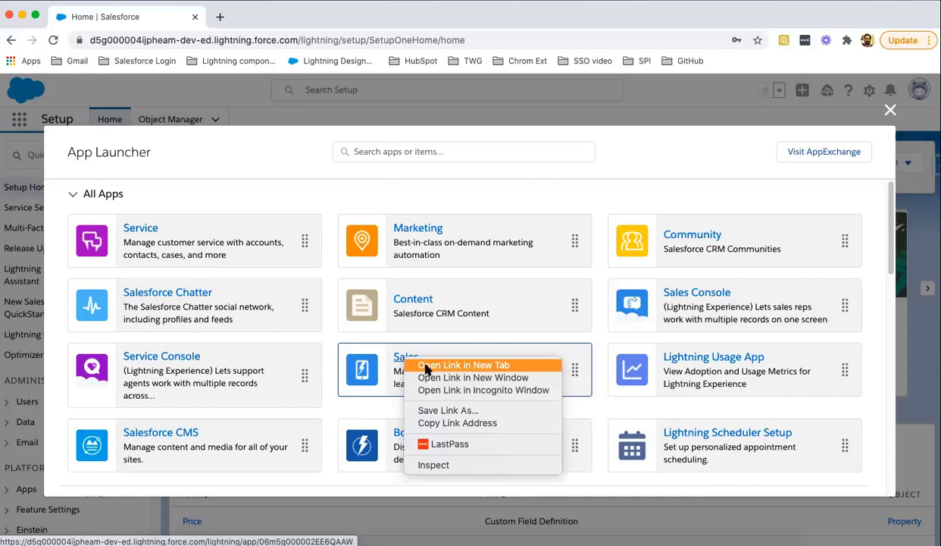
left_click(426, 366)
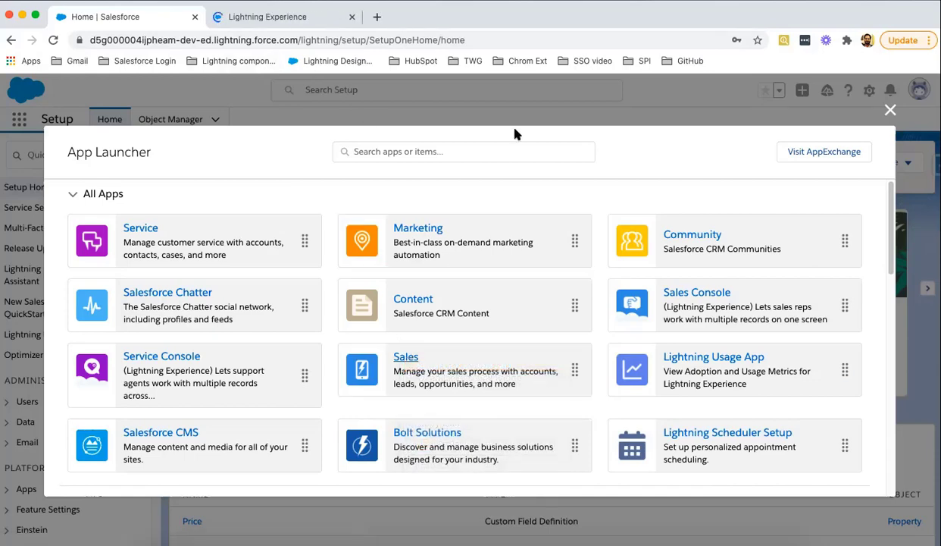
key("Escape")
left_click(301, 18)
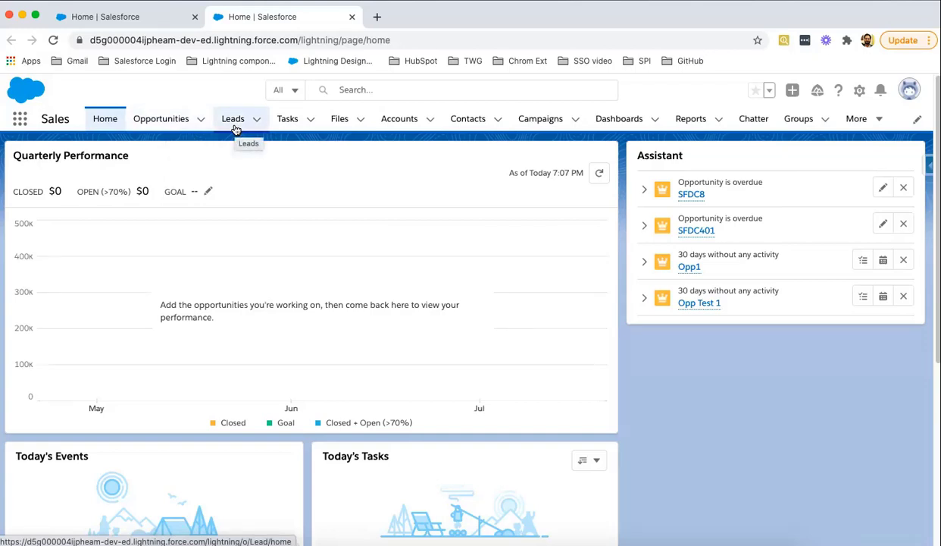
Return to the Setup browser tab, find App Manager with the search "app mana", and open it
left_click(135, 19)
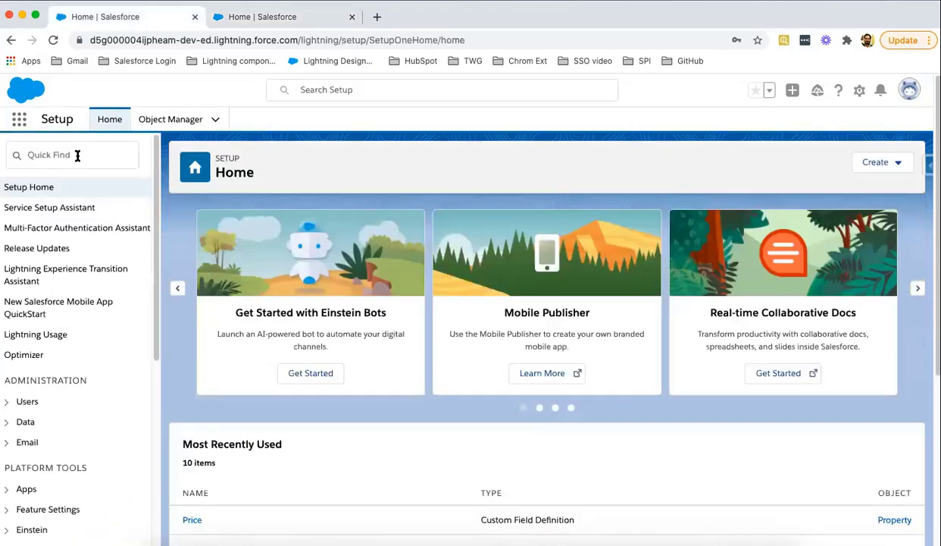
left_click(77, 156)
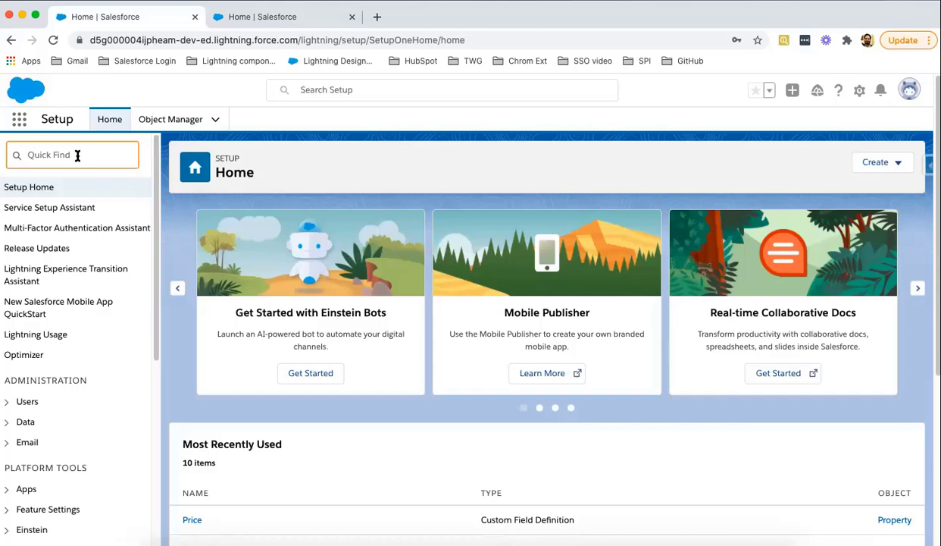
type("app mana")
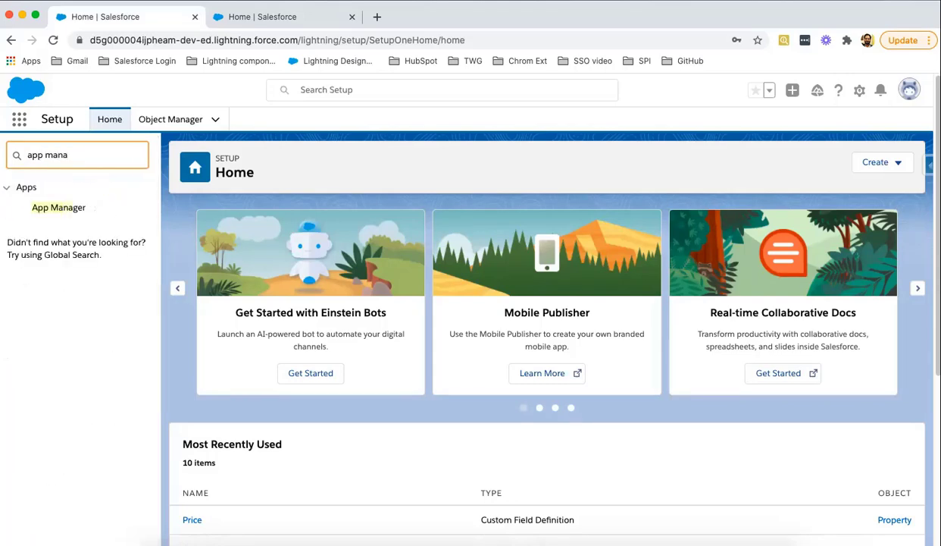
left_click(75, 211)
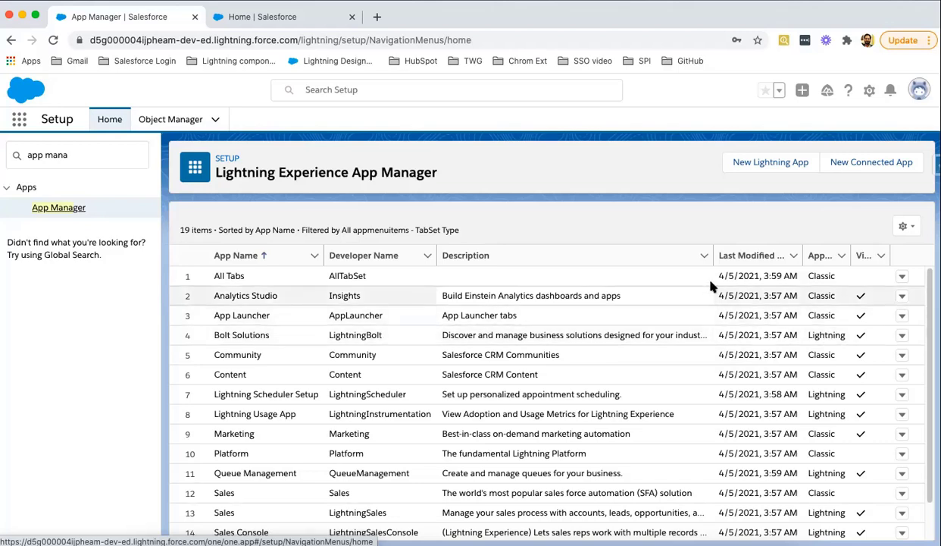
Narrow the Description column, widen the App Type and Visible in Lightning columns, and review the app list
left_click_drag(713, 259, 643, 258)
left_click_drag(772, 247, 814, 248)
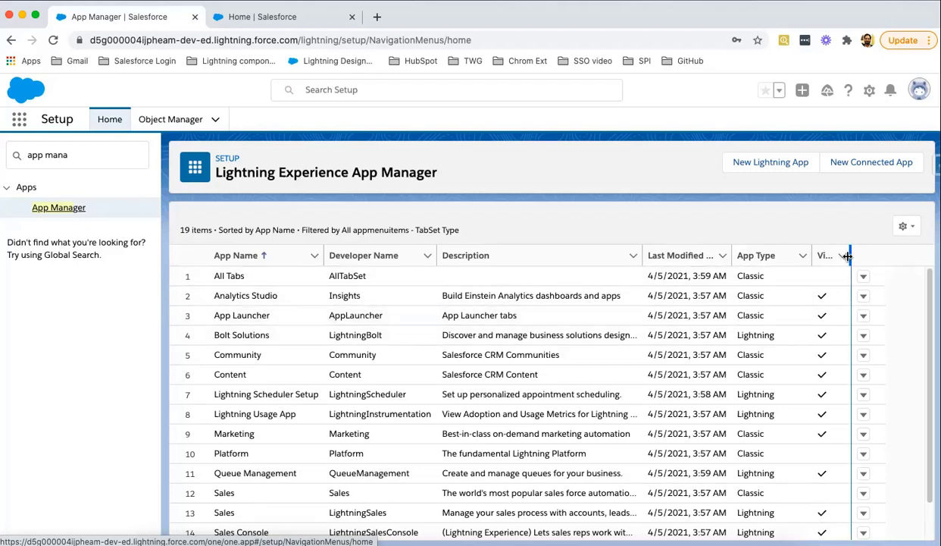
left_click_drag(850, 254, 893, 245)
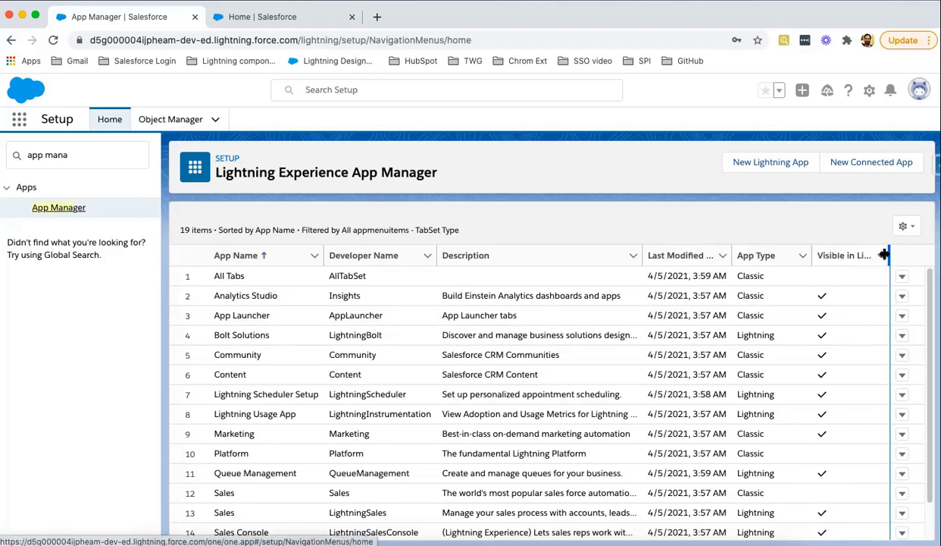
left_click_drag(883, 255, 915, 250)
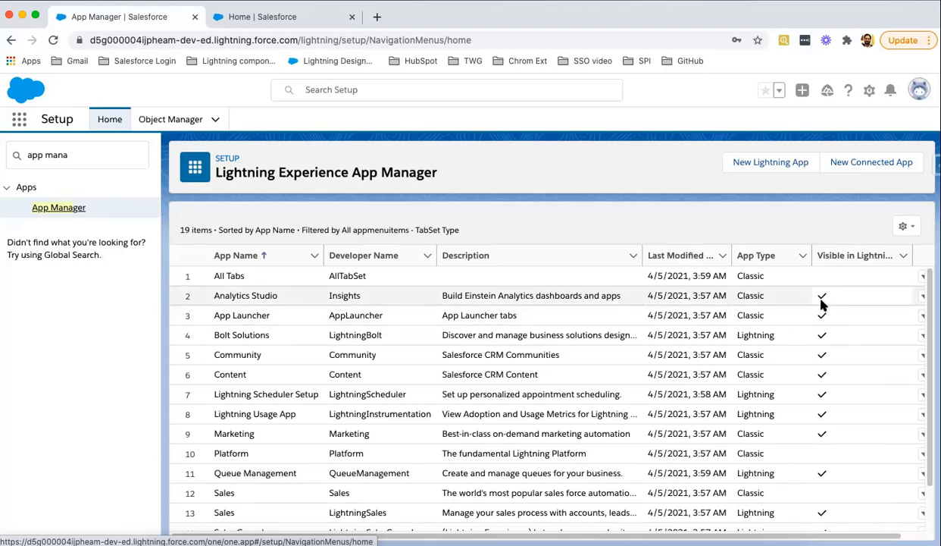
scroll(790, 353, "down", 3)
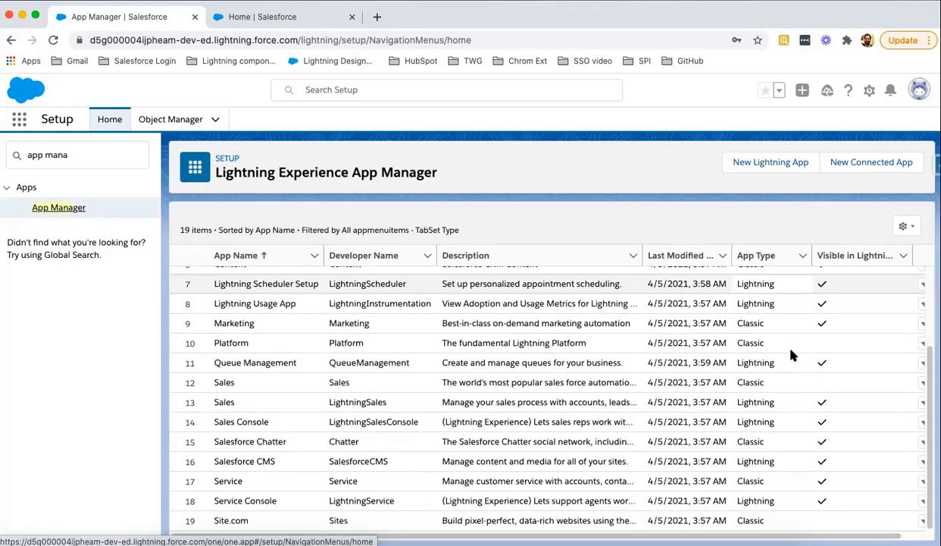
scroll(597, 377, "up", 3)
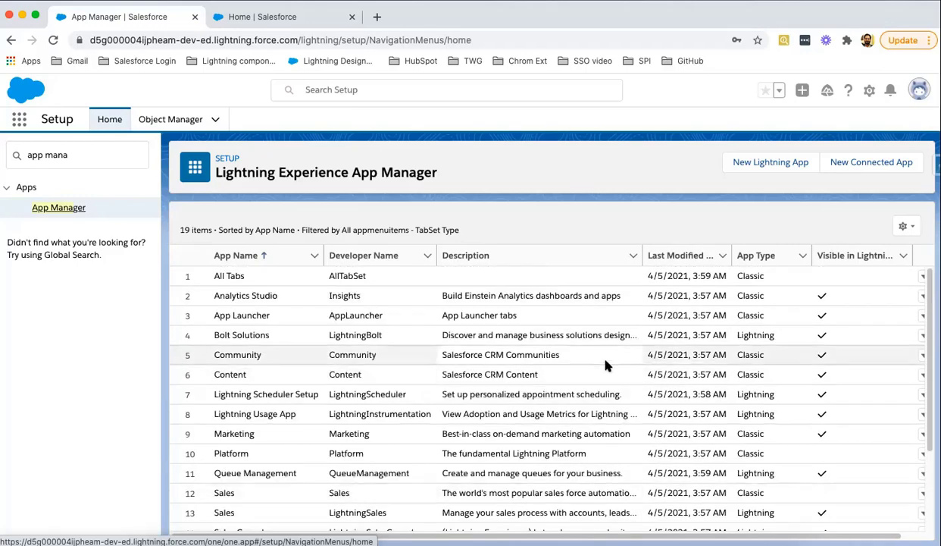
Start a new Lightning app named "My Custom App", developer name My_Custom_App, with the description "This is my first custom app."
left_click(767, 169)
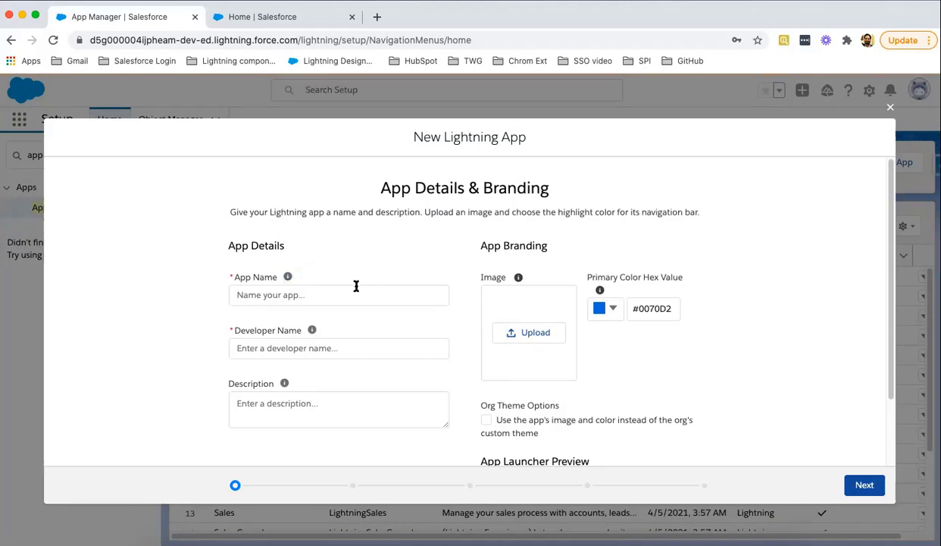
left_click(278, 294)
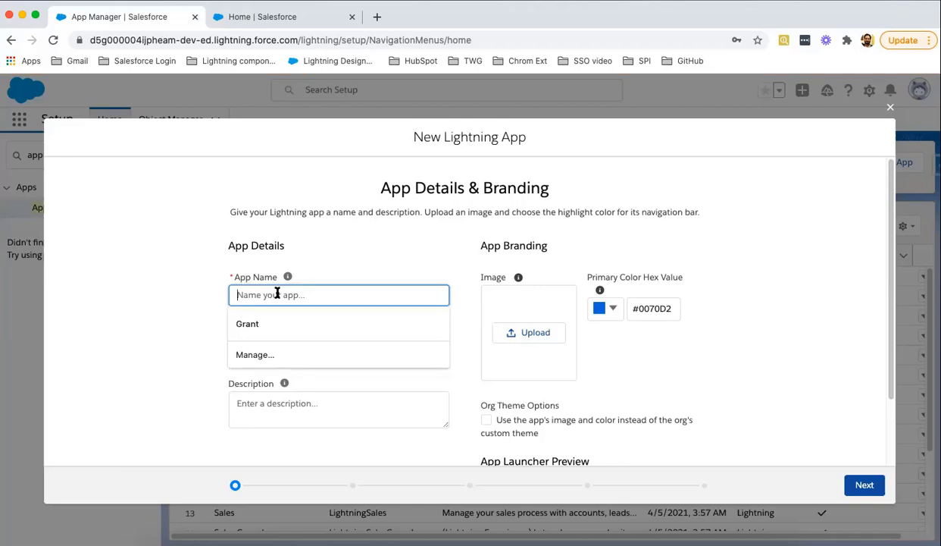
type("My Custom ")
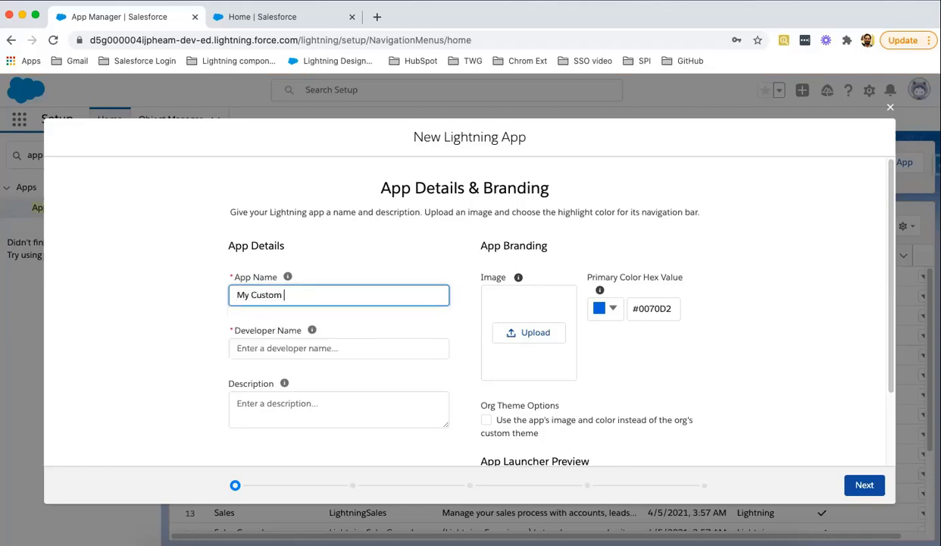
type("App")
left_click(261, 348)
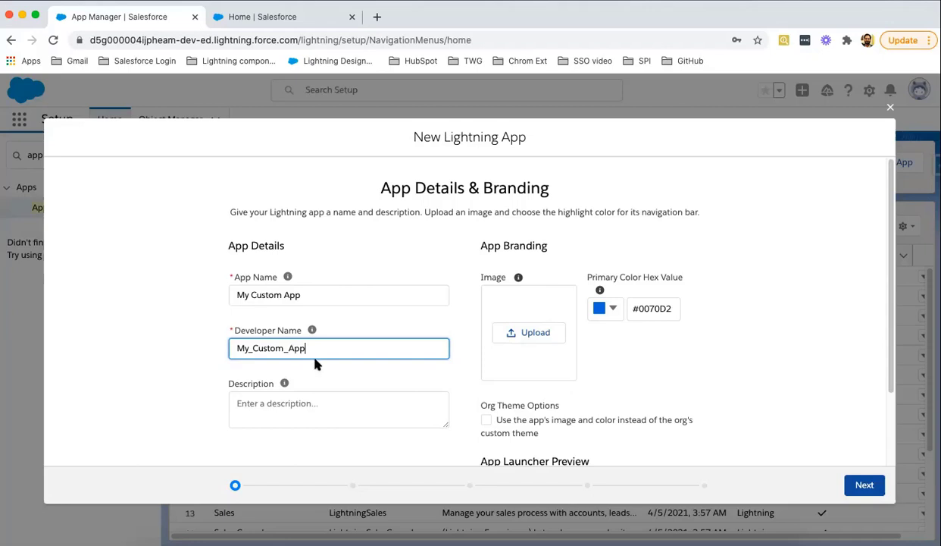
left_click(297, 404)
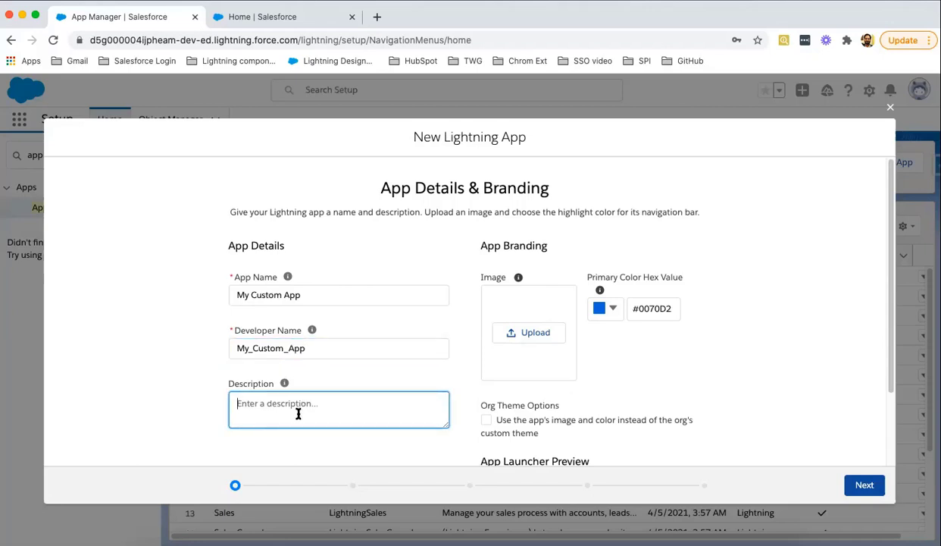
type("This is my first custom app.")
left_click(619, 313)
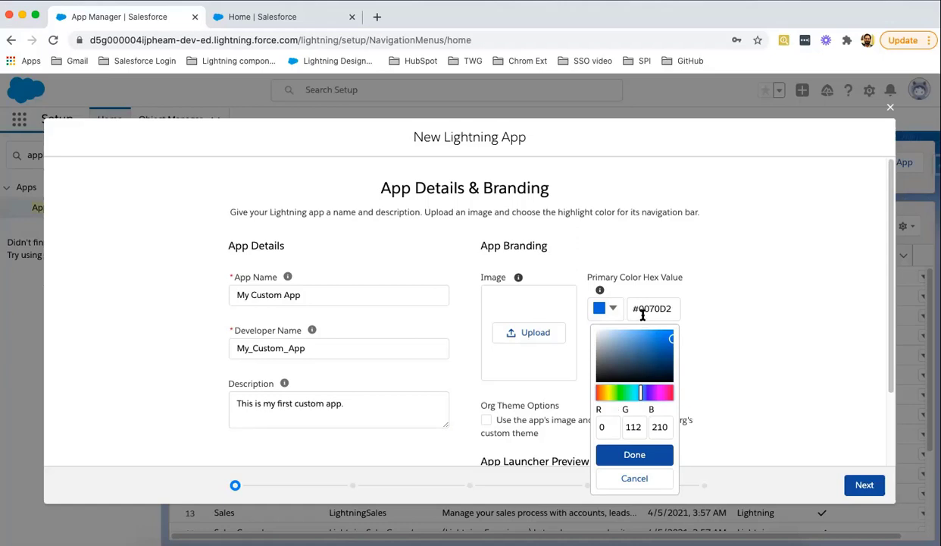
left_click(687, 311)
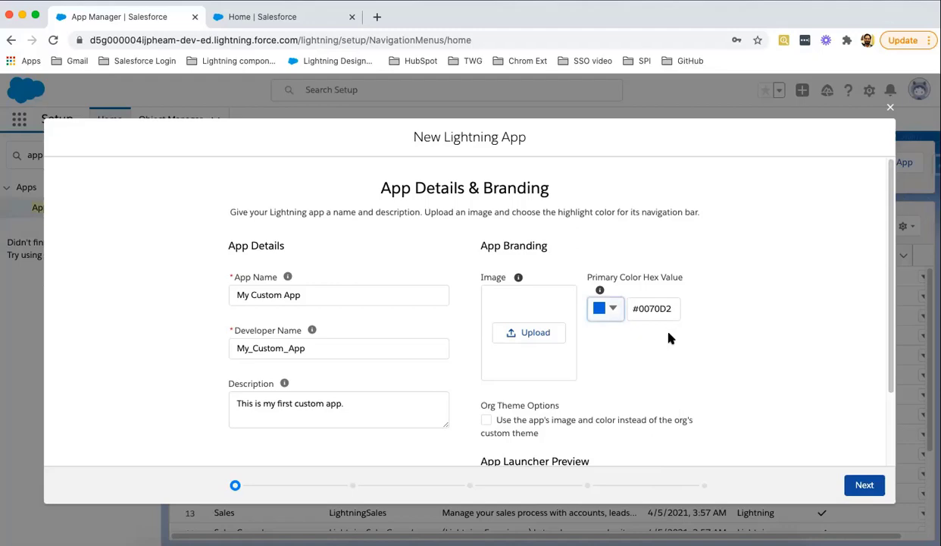
key("Escape")
key("Escape")
left_click(690, 384)
Review the App Launcher preview, then accept the app details and the default app options to reach the utility items
scroll(690, 384, "down", 3)
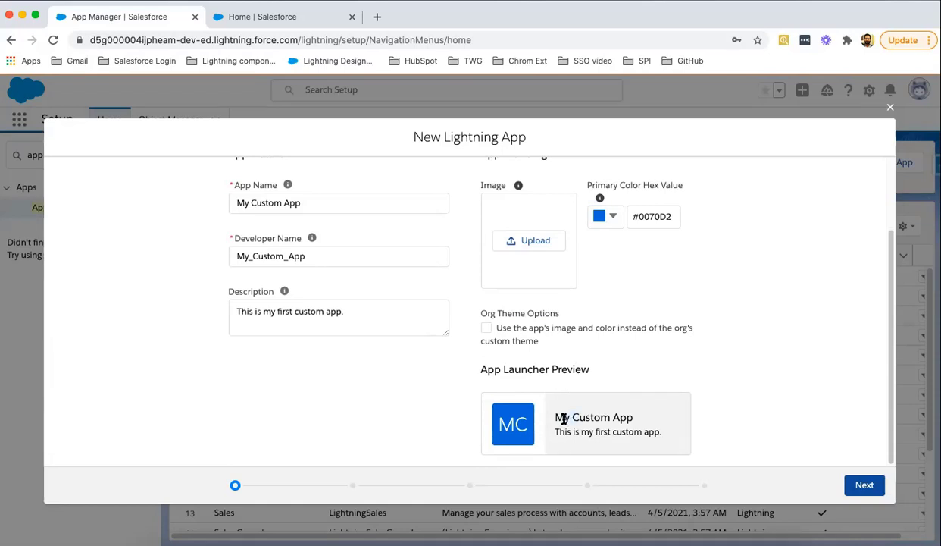
left_click_drag(544, 420, 635, 417)
left_click_drag(559, 431, 669, 437)
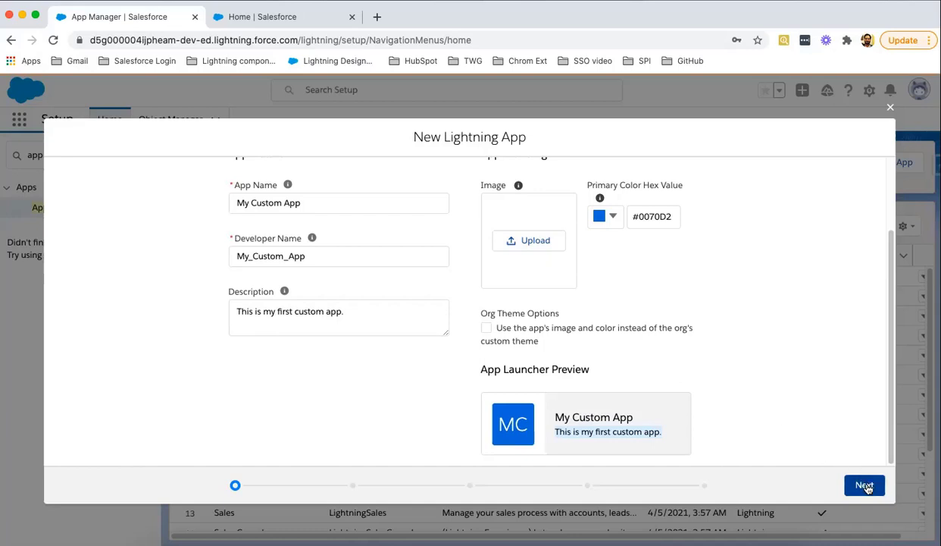
left_click(864, 486)
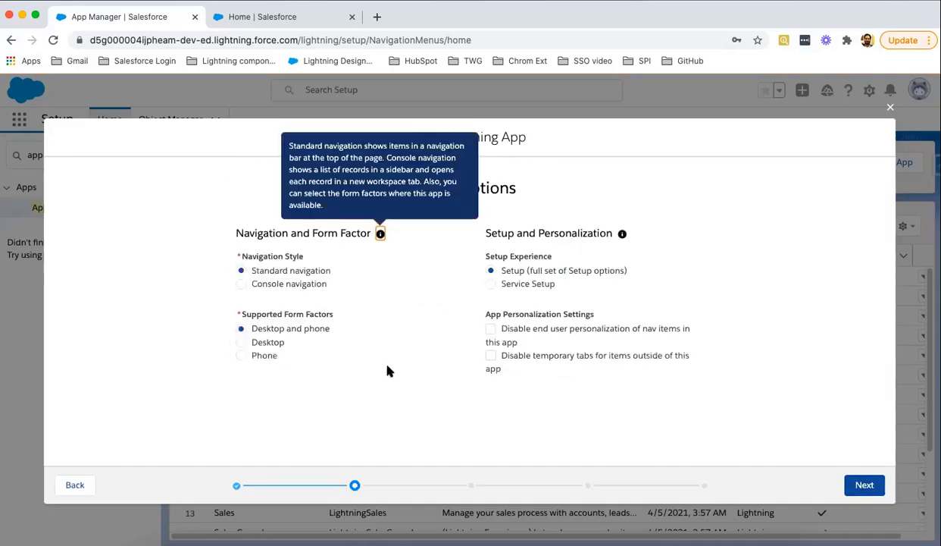
left_click(208, 269)
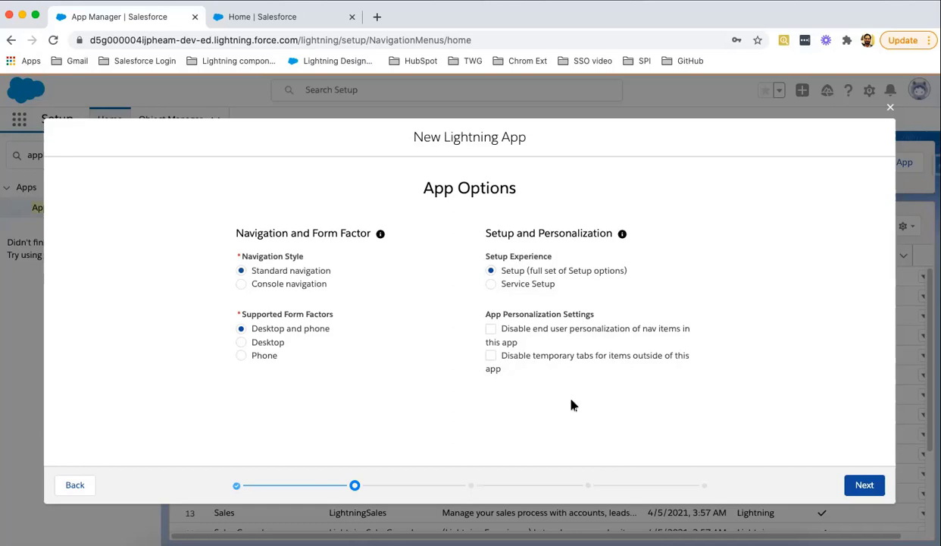
left_click(866, 488)
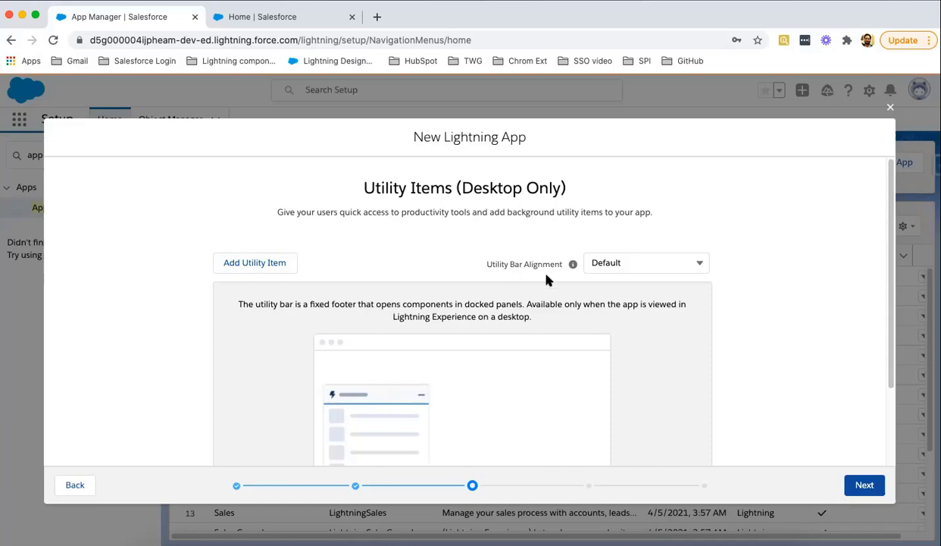
Keep the utility bar alignment at Default and add Chatter Feed and Einstein Next Best Action as utility items
left_click(611, 263)
left_click(611, 263)
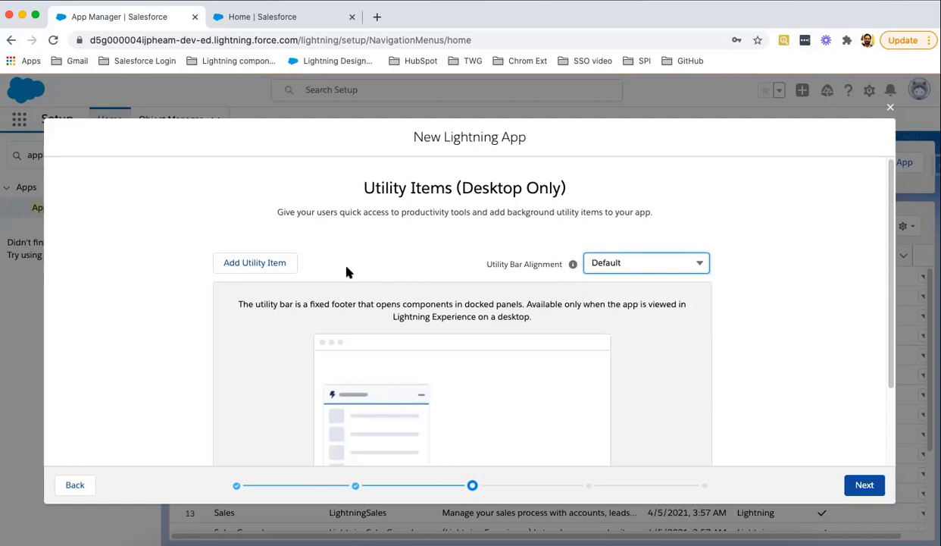
left_click(270, 264)
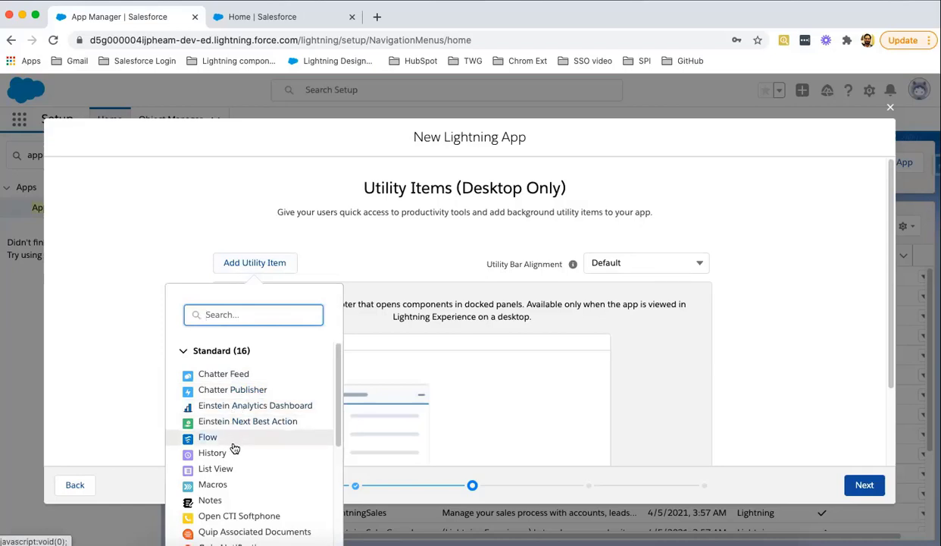
left_click(227, 375)
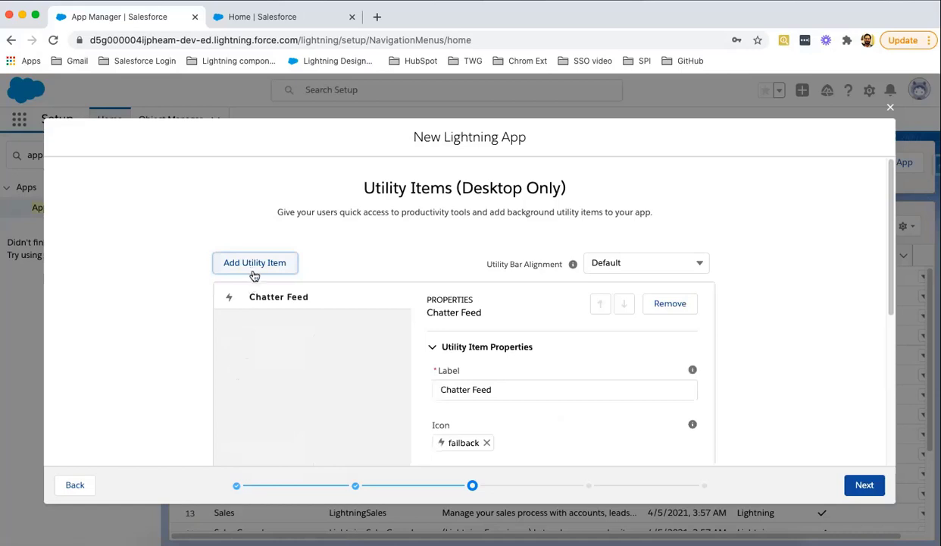
left_click(252, 266)
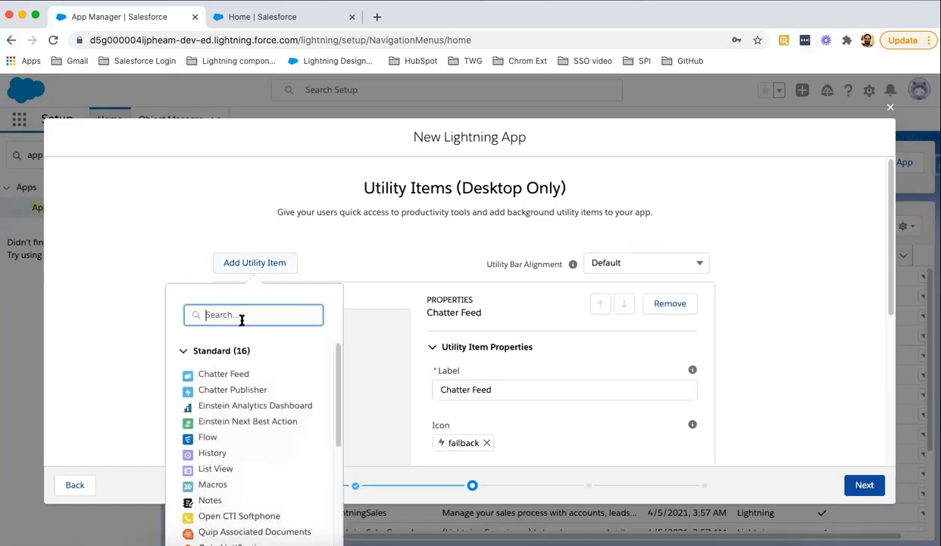
left_click(225, 422)
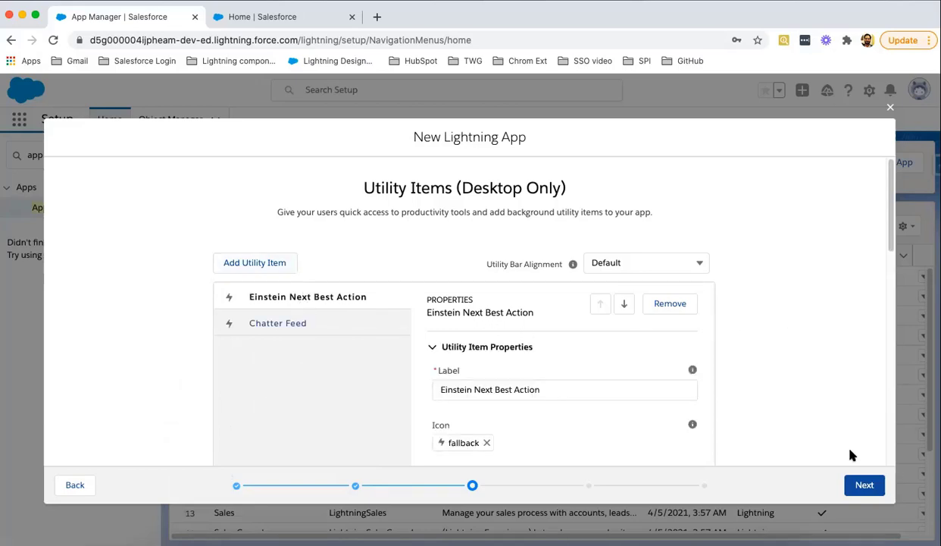
Try to proceed past the utility items and examine the Einstein Next Best Action properties for what needs correcting
left_click(863, 483)
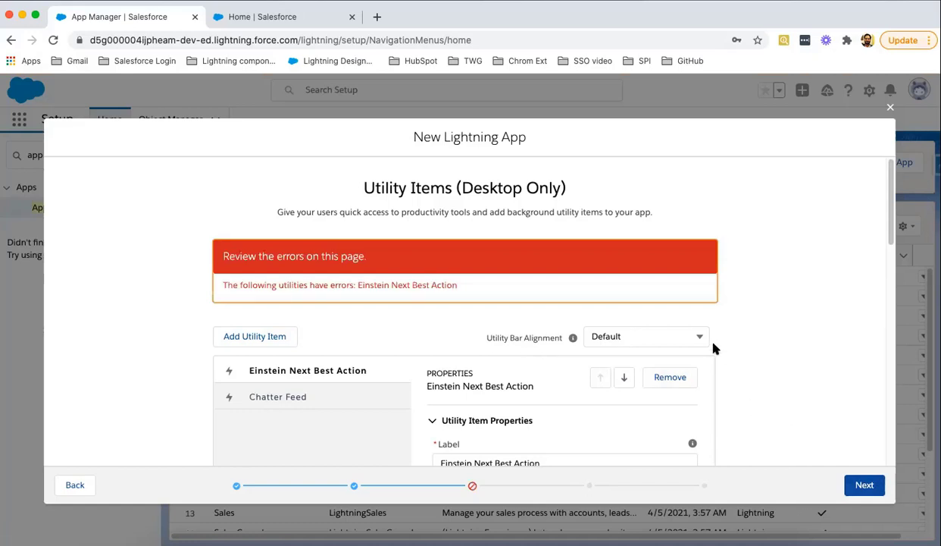
scroll(712, 345, "down", 4)
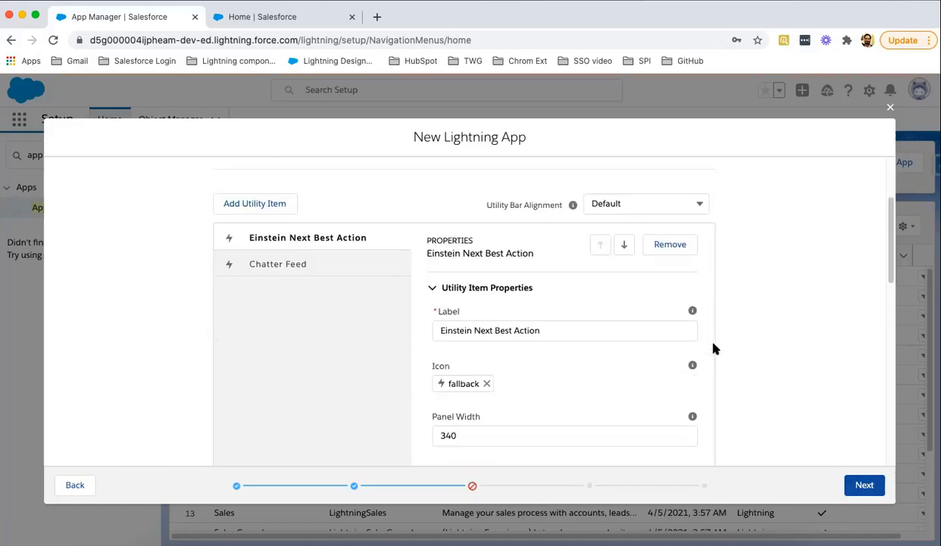
scroll(712, 347, "down", 2)
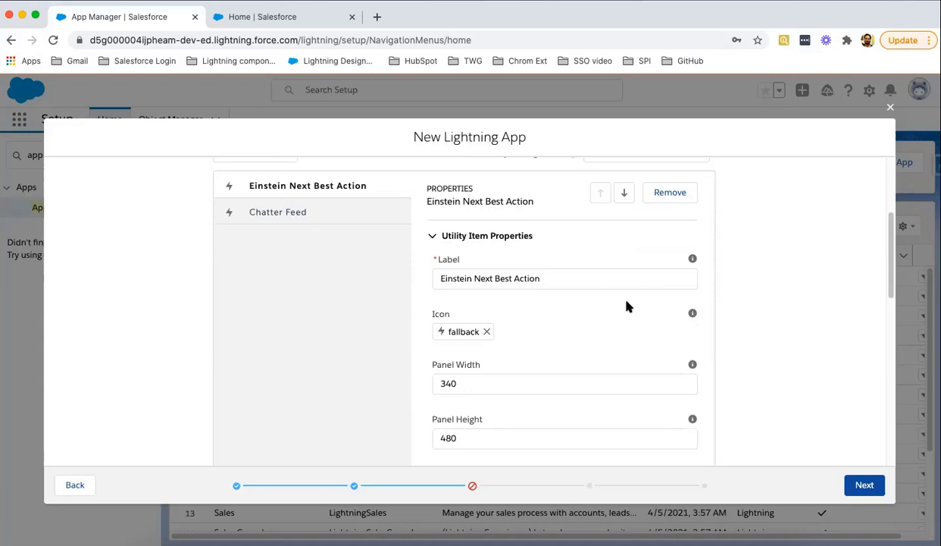
scroll(529, 324, "down", 1)
scroll(529, 324, "up", 5)
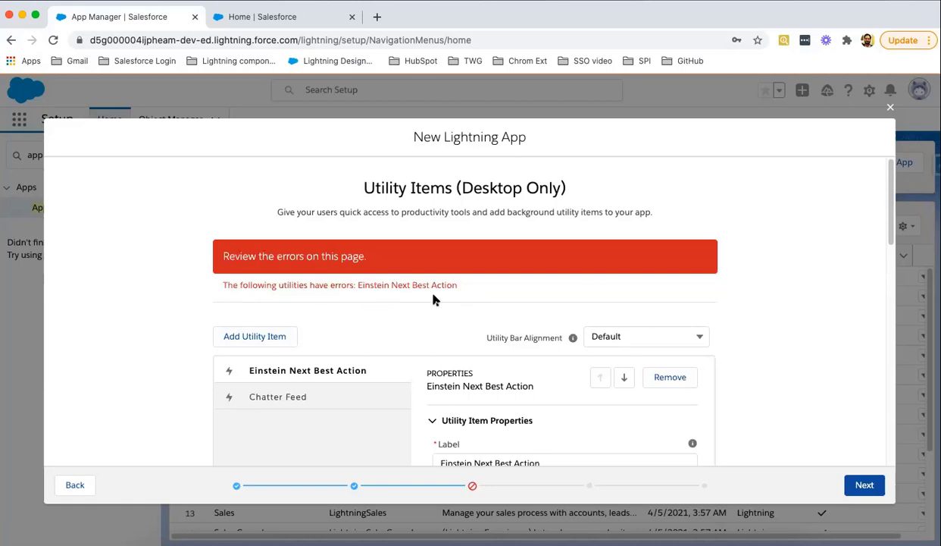
scroll(436, 303, "down", 5)
scroll(515, 333, "down", 1)
left_click(558, 238)
left_click(742, 254)
scroll(559, 303, "down", 8)
scroll(559, 301, "up", 15)
Replace the Einstein Next Best Action utility item with Chatter Publisher and proceed to the navigation items
left_click(331, 370)
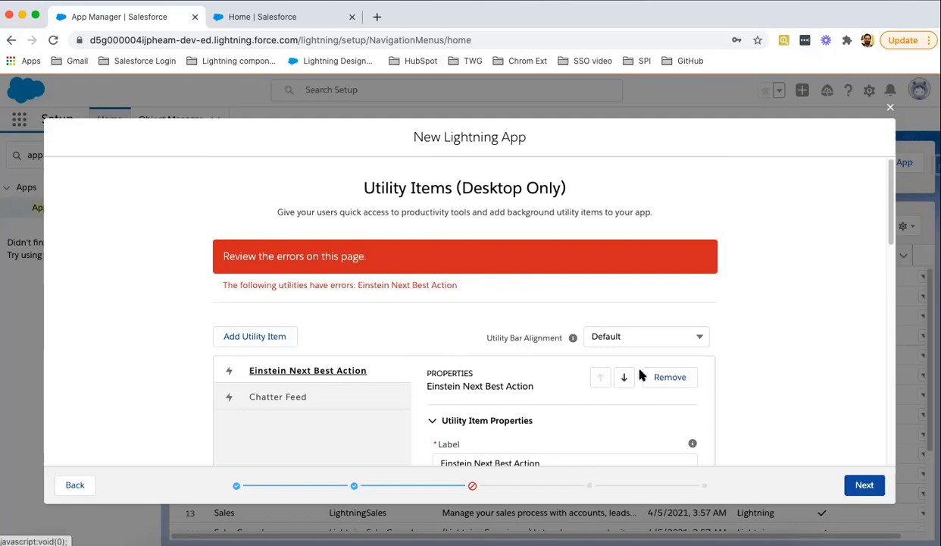
left_click(668, 377)
left_click(286, 346)
left_click(238, 468)
left_click(863, 486)
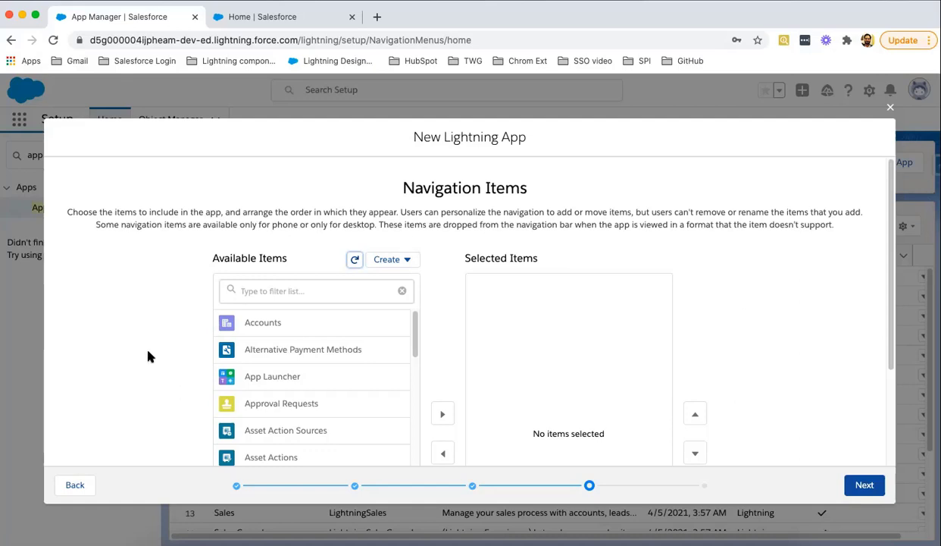
Add Accounts and Contacts to the app's selected navigation items, filtering the available items by "contact" for the second
left_click(280, 322)
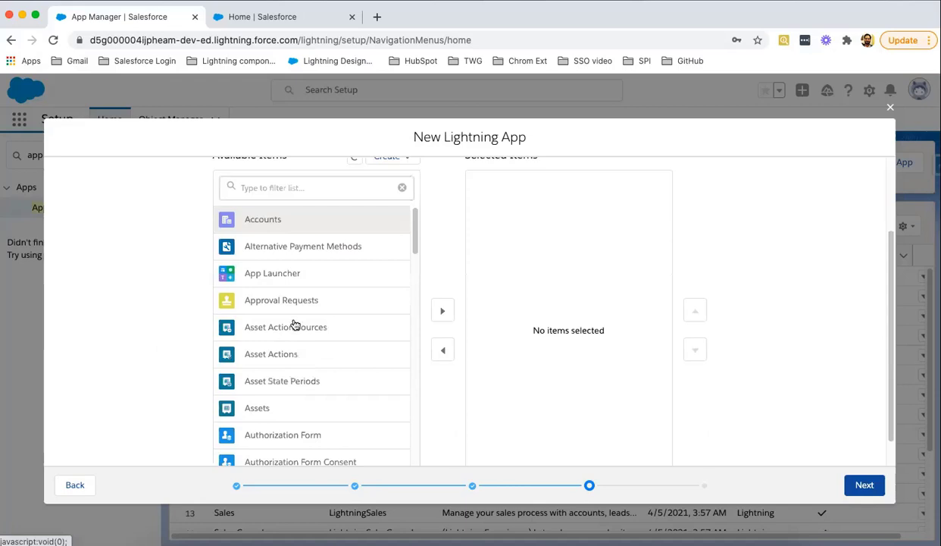
left_click(439, 311)
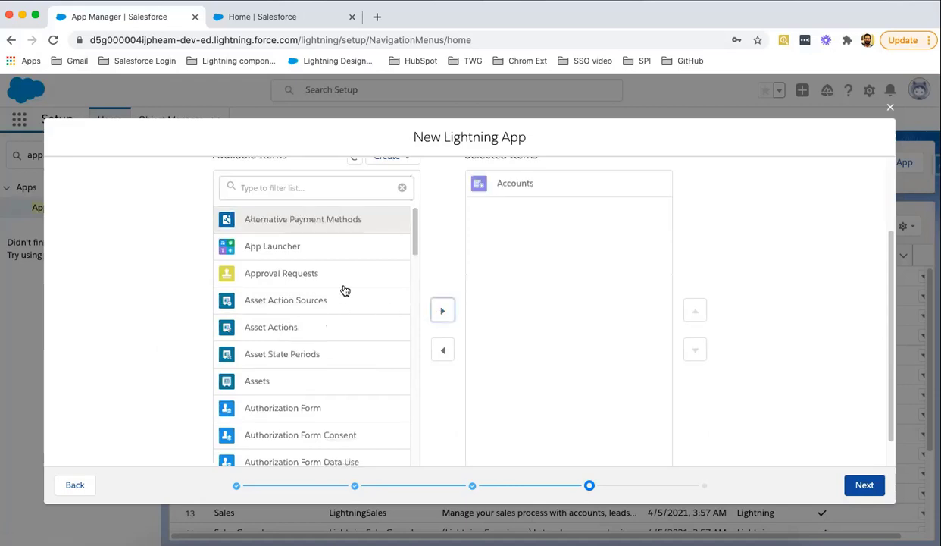
left_click(302, 189)
type("contact")
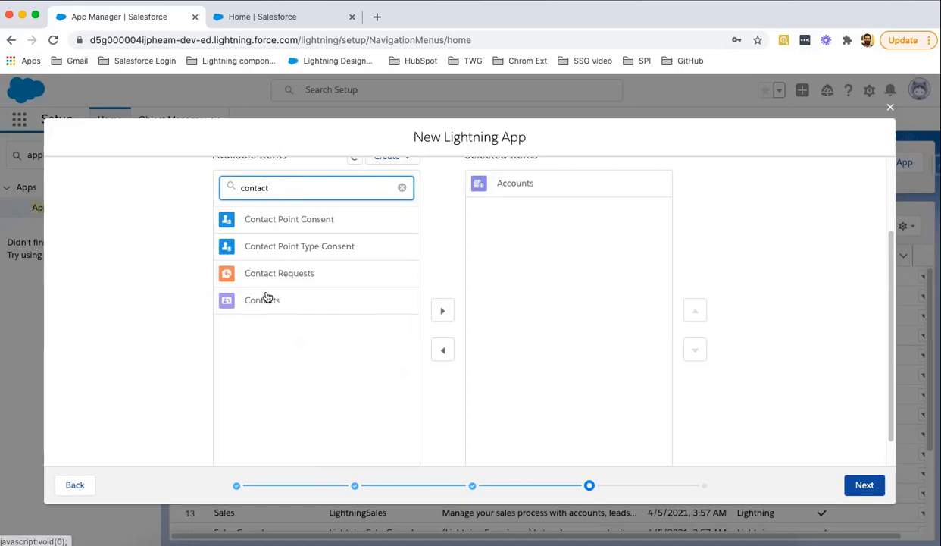
left_click(405, 311)
left_click(441, 312)
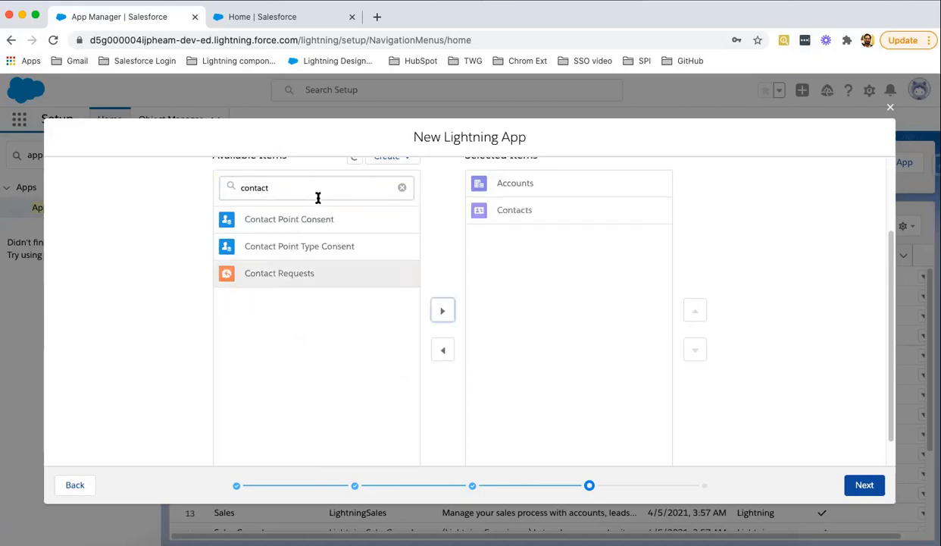
Filter the available items by "per", add Properties to the navigation items, and proceed to the user profiles
double_click(240, 187)
type("per")
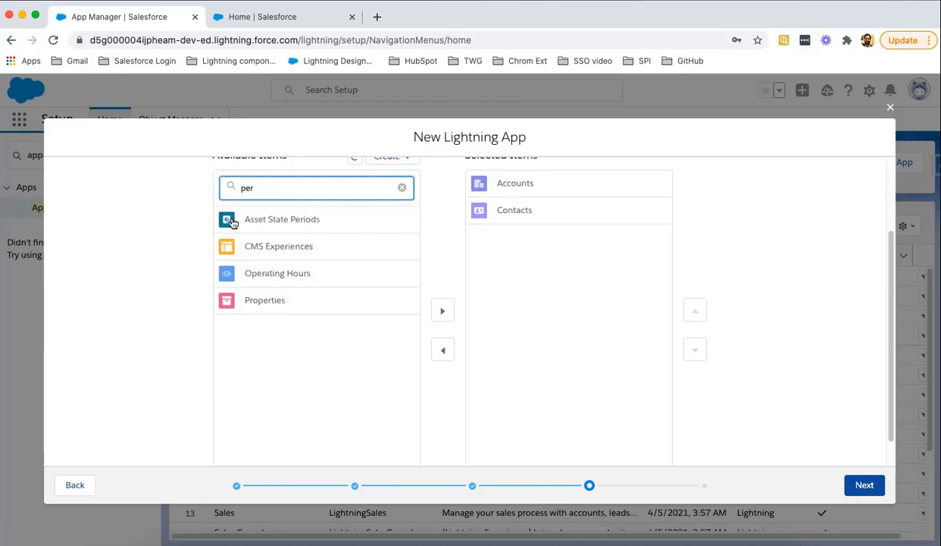
left_click(251, 298)
left_click(445, 312)
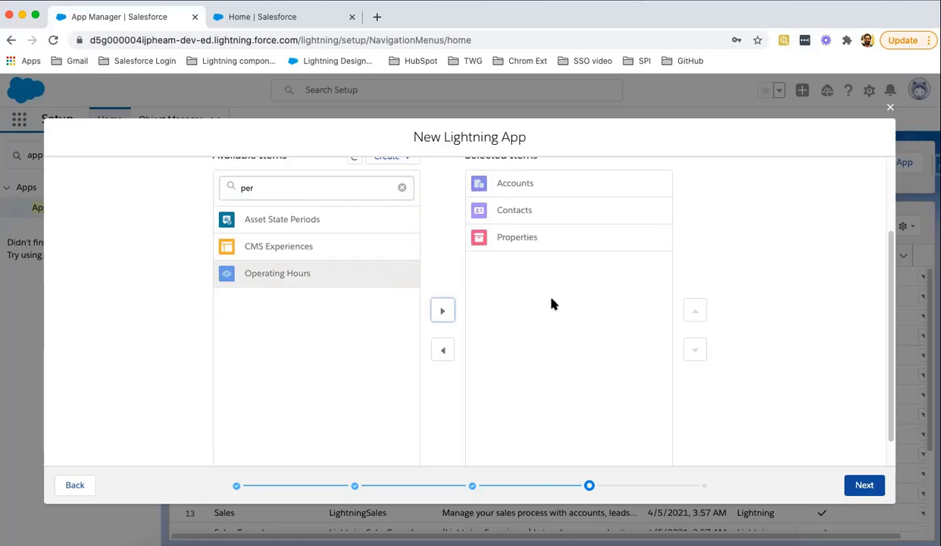
left_click(861, 485)
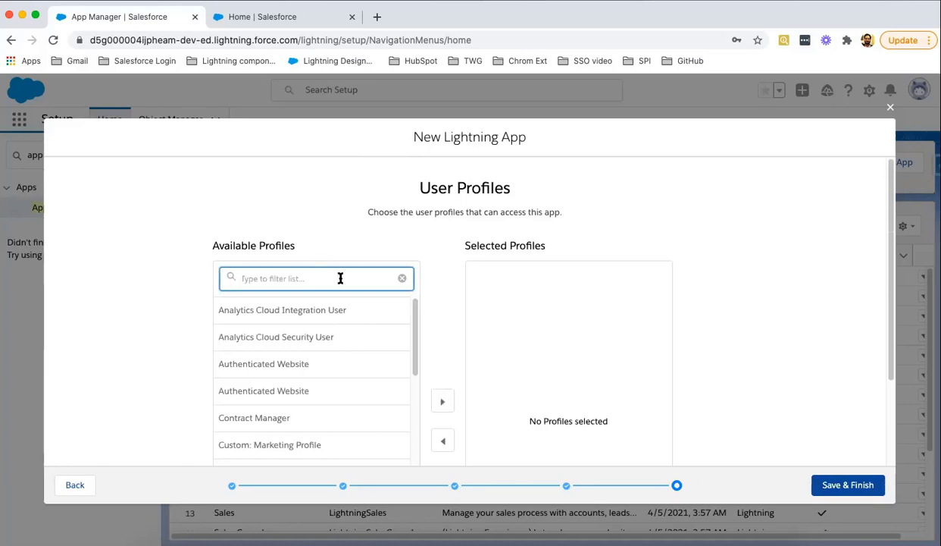
Find the System Administrator profile with the filter "system", give it access to the app, and save the finished app
type("syste")
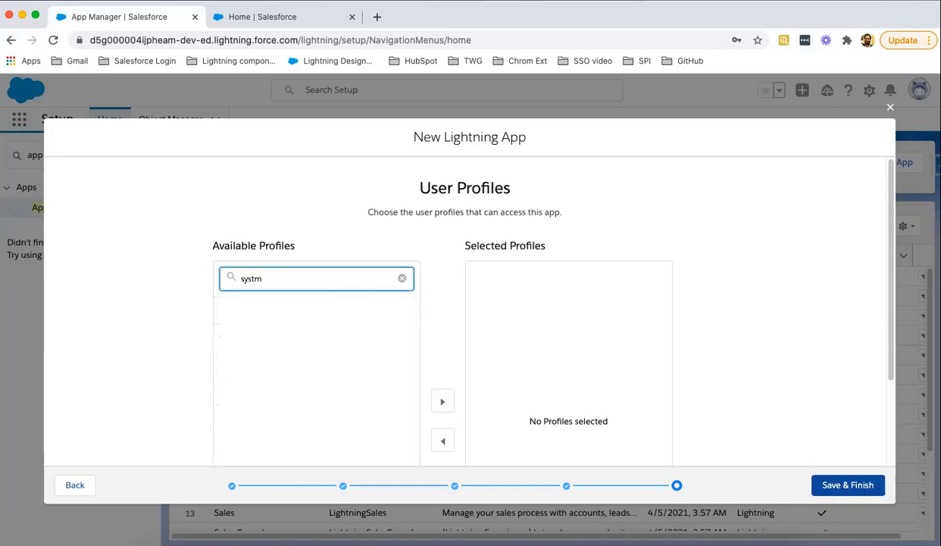
type("m")
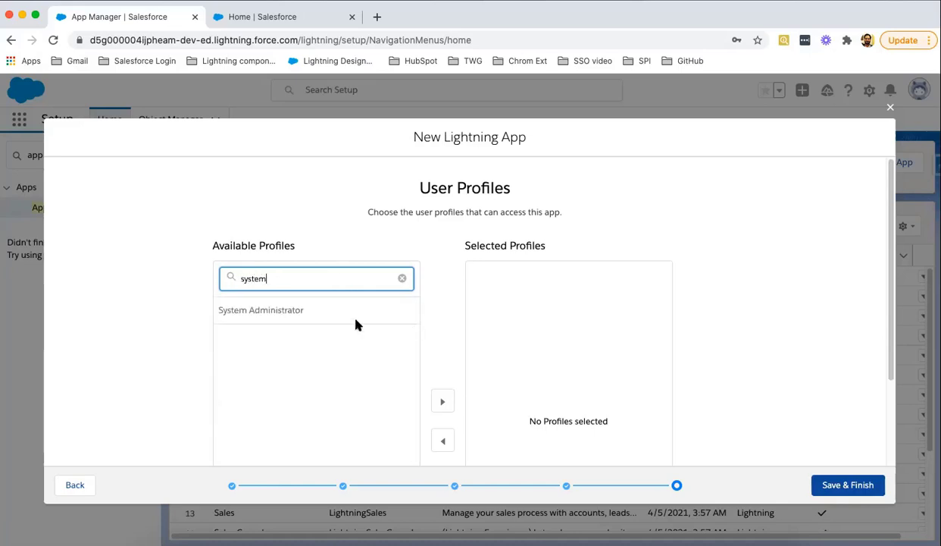
scroll(336, 317, "down", 2)
left_click(443, 310)
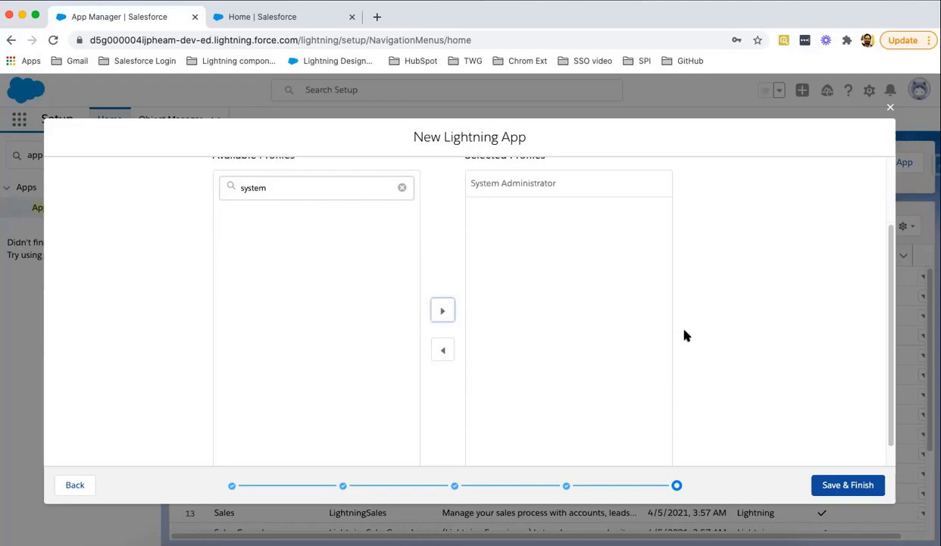
left_click(853, 485)
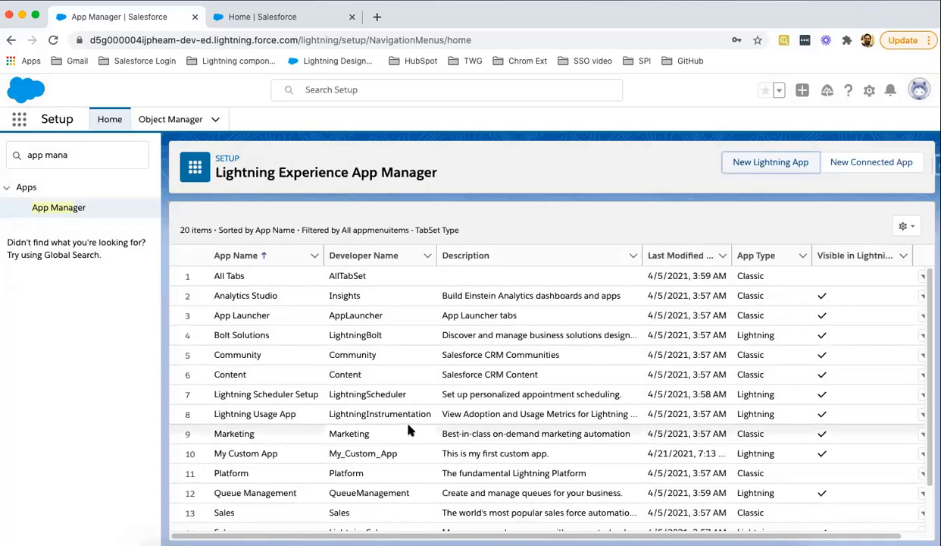
Reload the App Manager page and open My Custom App from the full App Launcher in a new browser tab
left_click(288, 454)
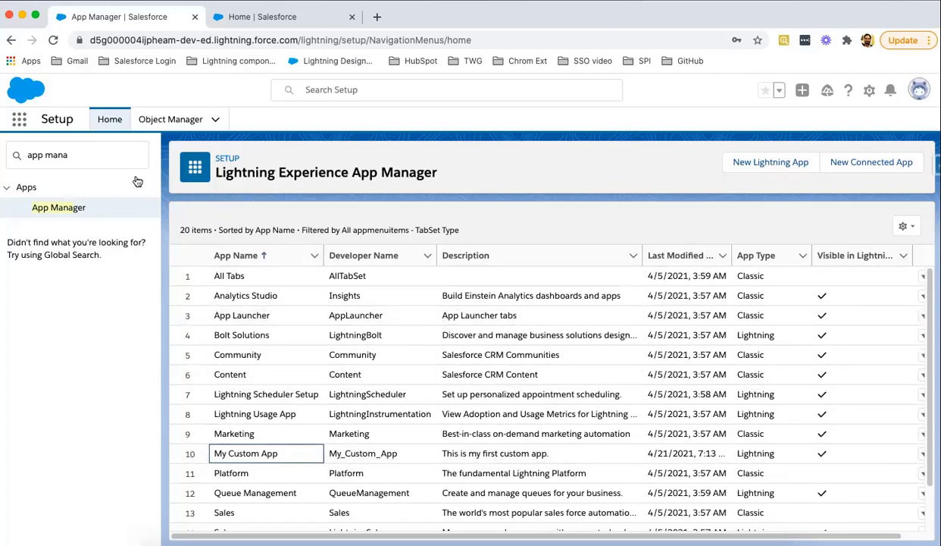
left_click(53, 40)
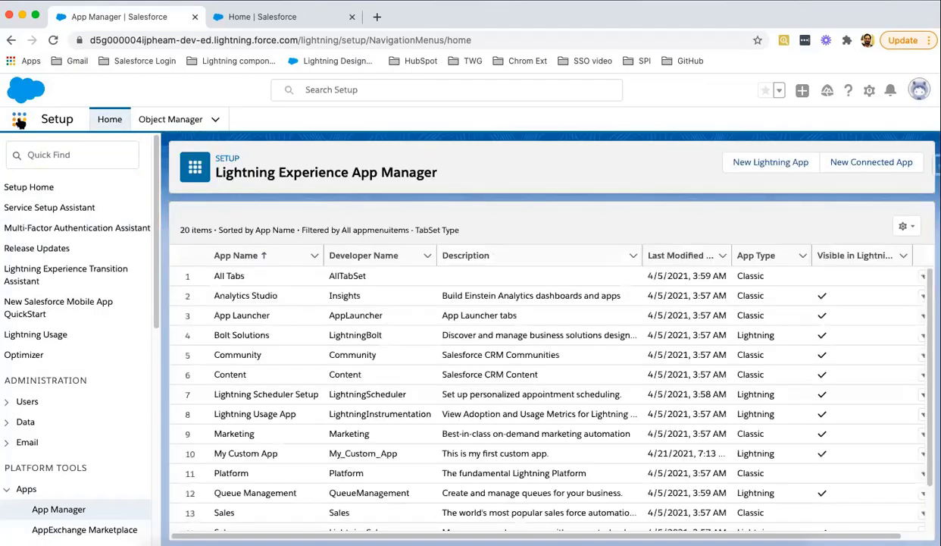
left_click(19, 119)
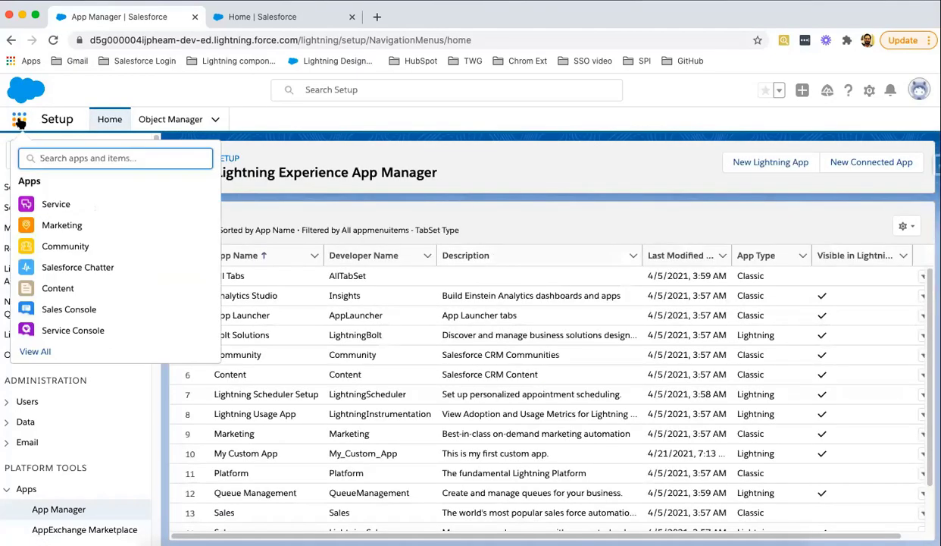
left_click(35, 352)
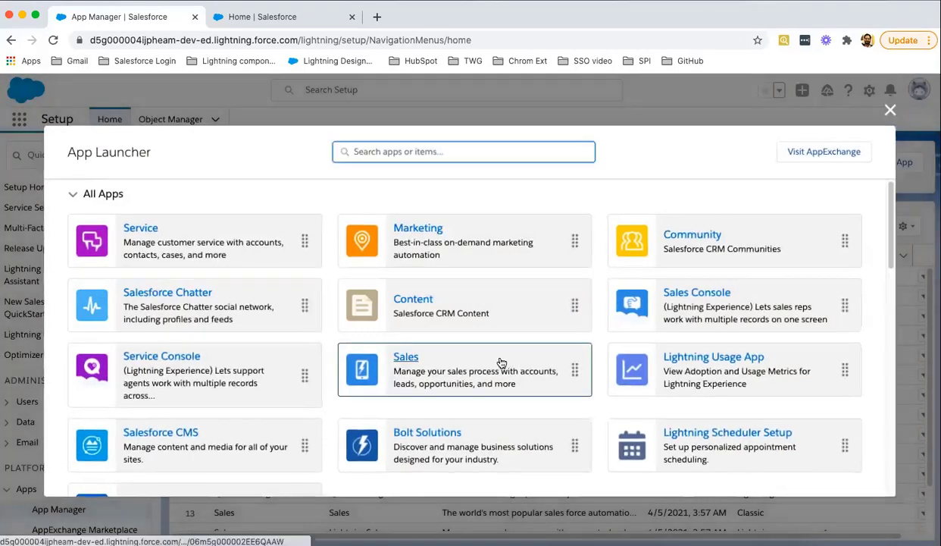
scroll(501, 363, "down", 2)
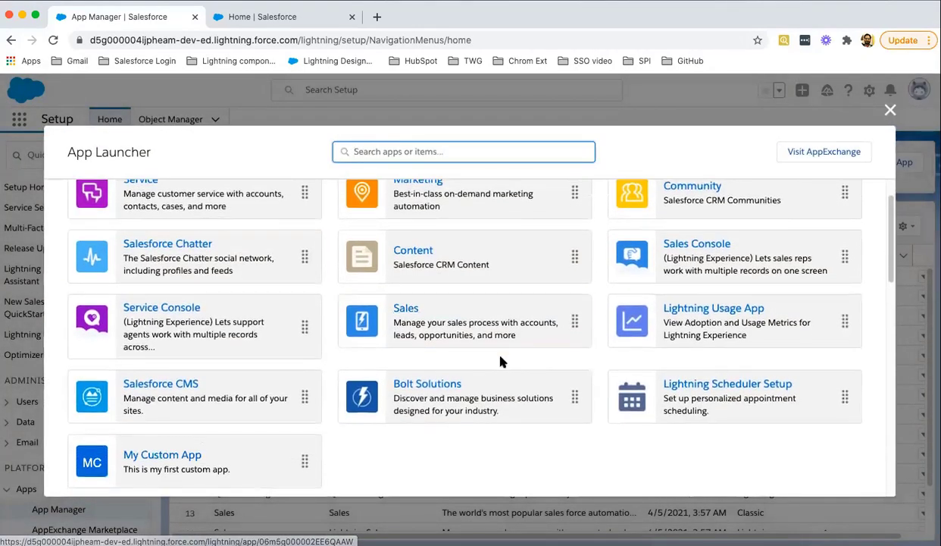
scroll(500, 361, "down", 2)
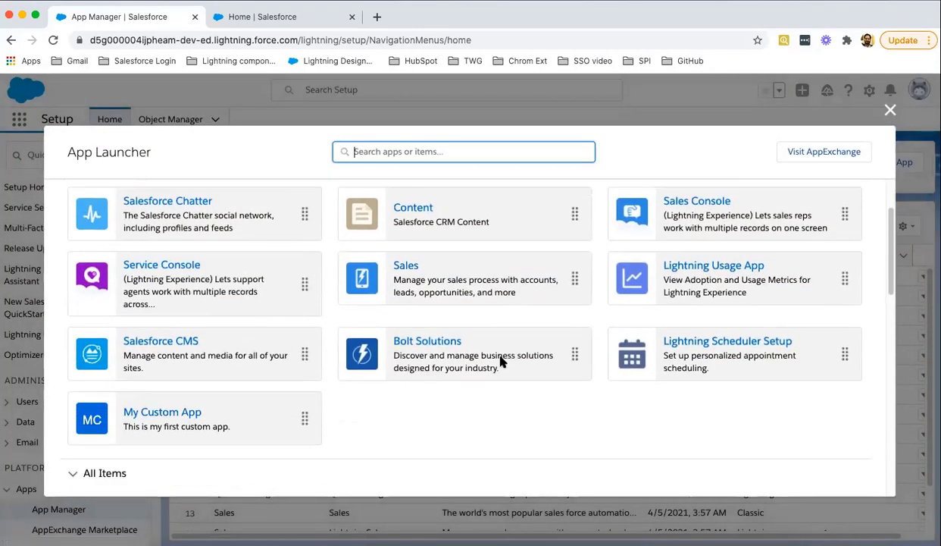
right_click(165, 416)
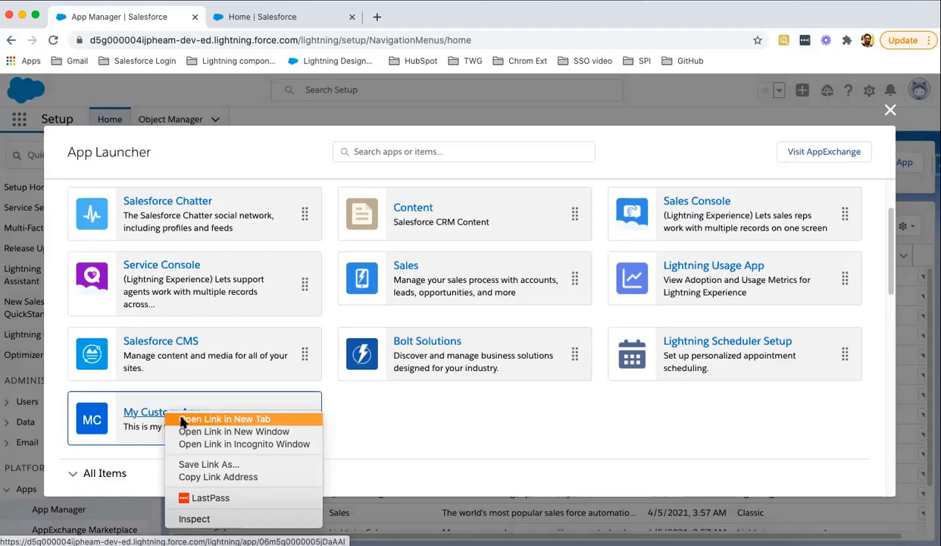
left_click(183, 420)
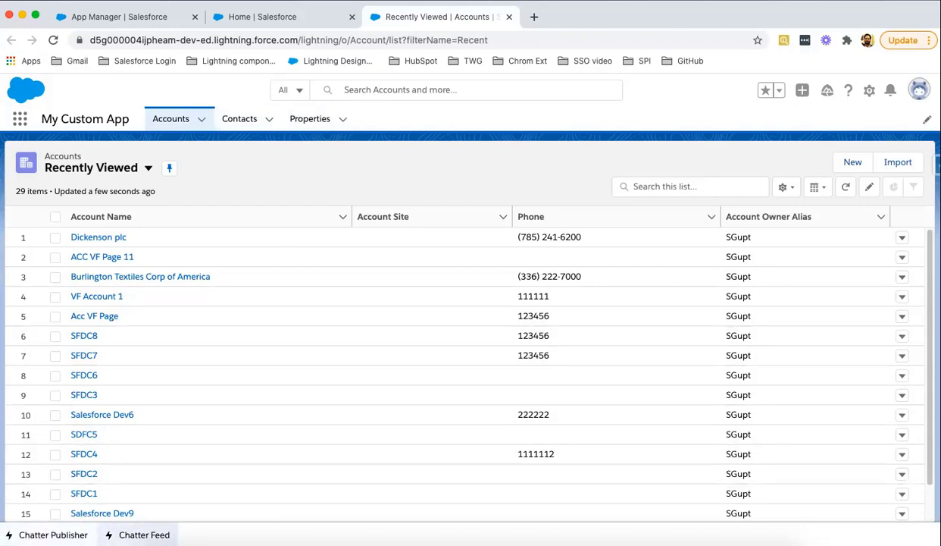
Check the Chatter Feed utility in My Custom App, minimize it, and view the Properties list
left_click(143, 534)
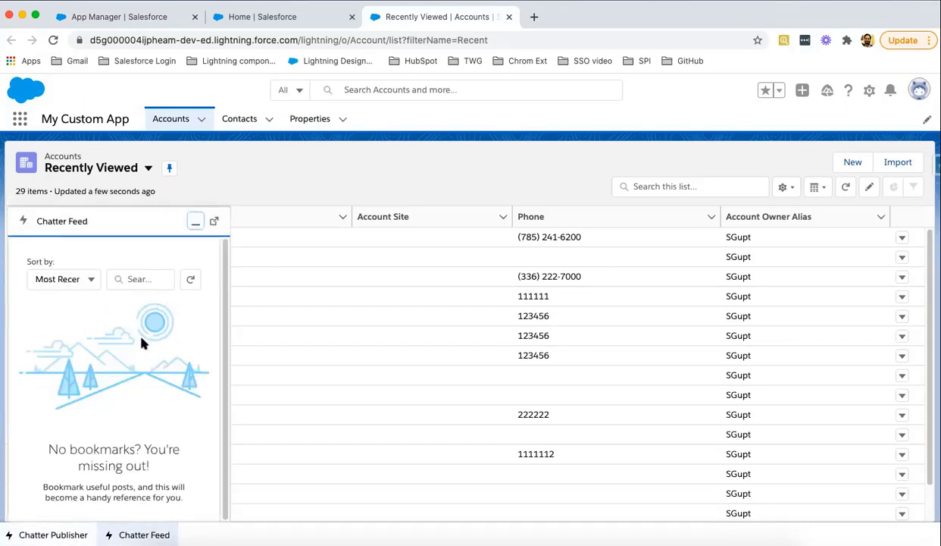
left_click(194, 221)
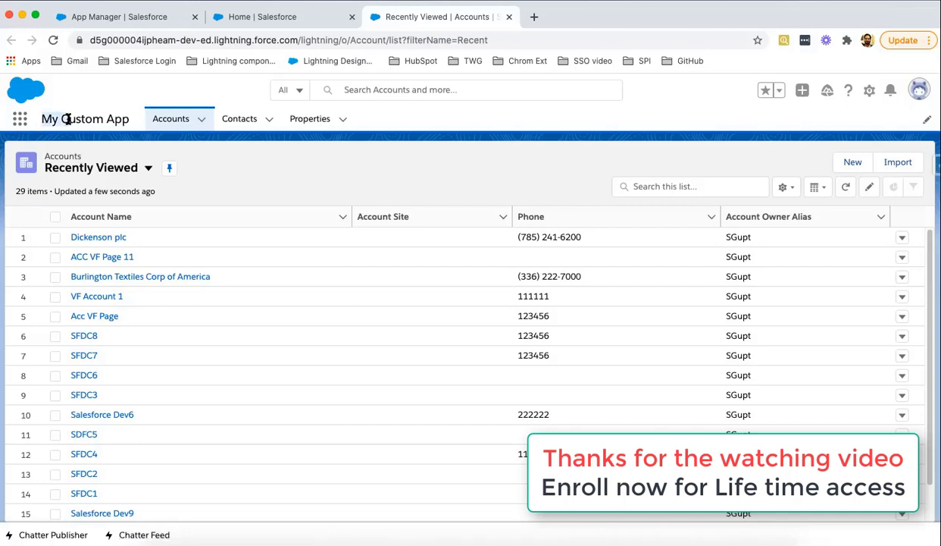
left_click(305, 121)
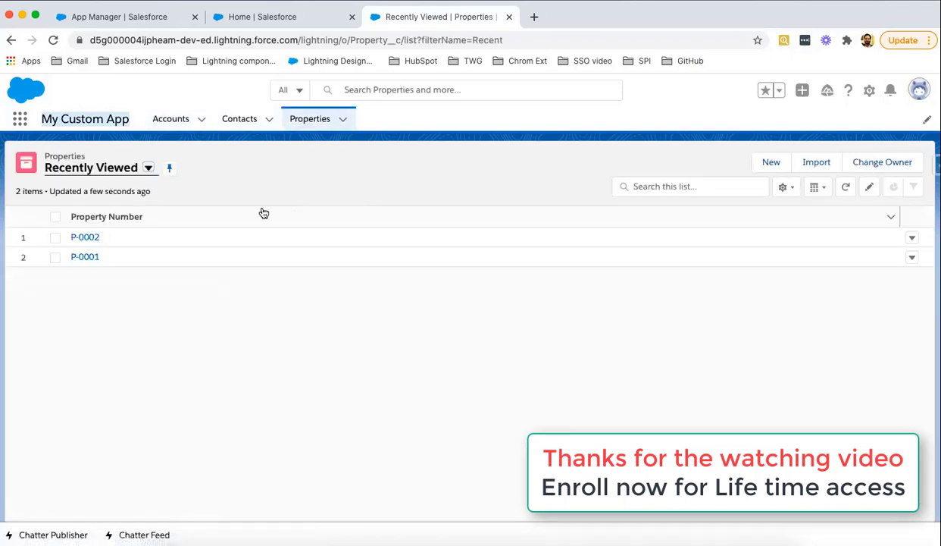